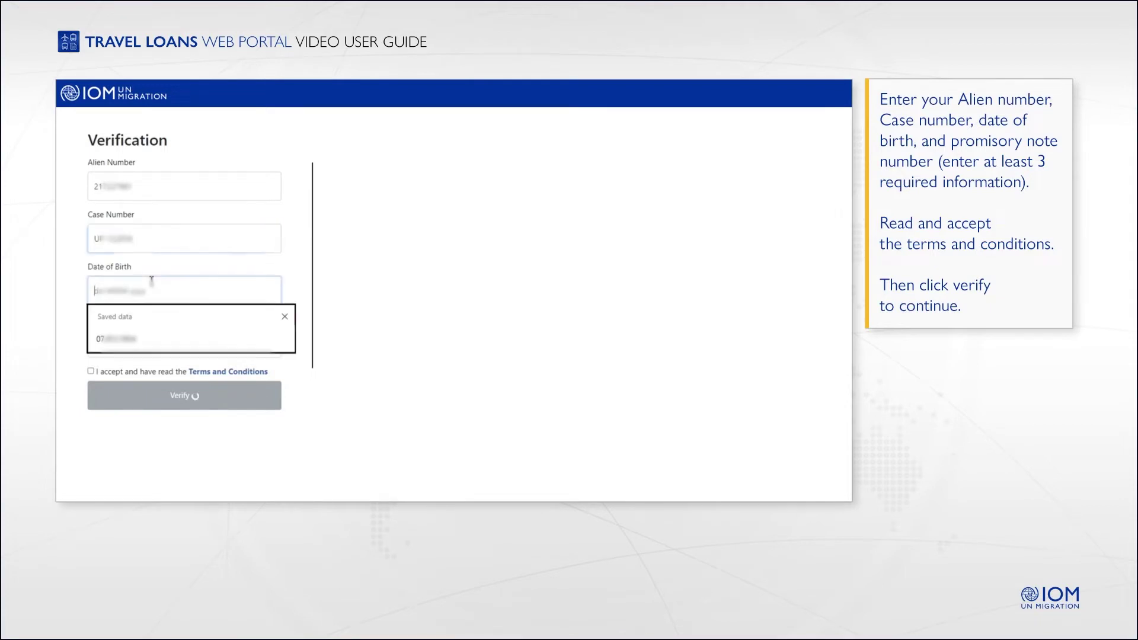
- Enter the date of birth, accept the terms and conditions, and open the full terms
click(194, 340)
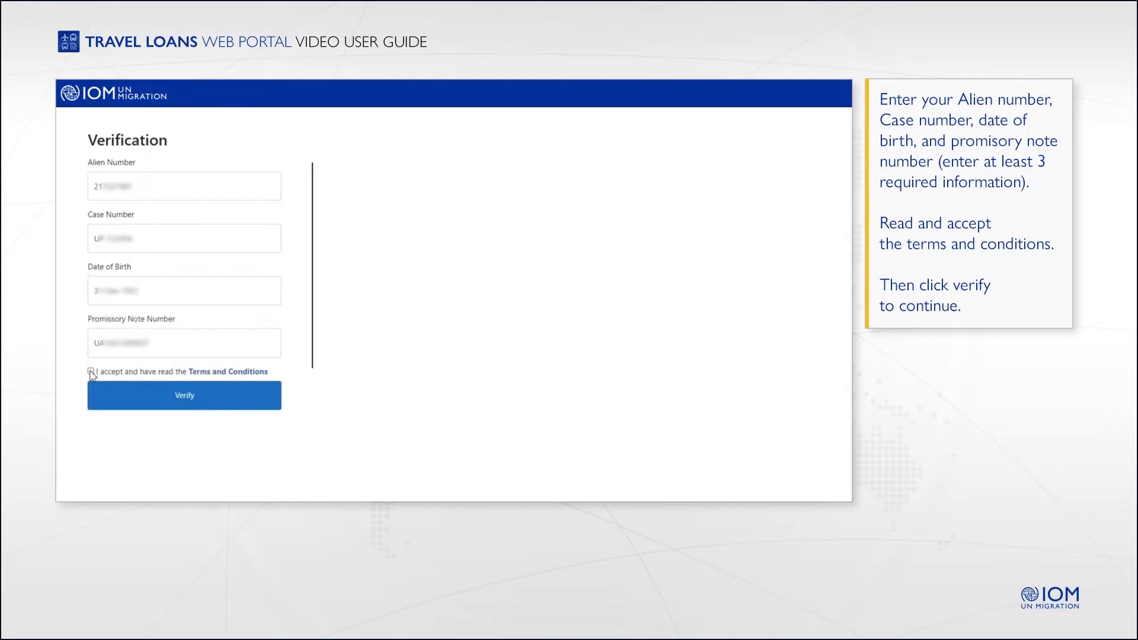
click(91, 372)
click(236, 378)
scroll(483, 312, down, 1)
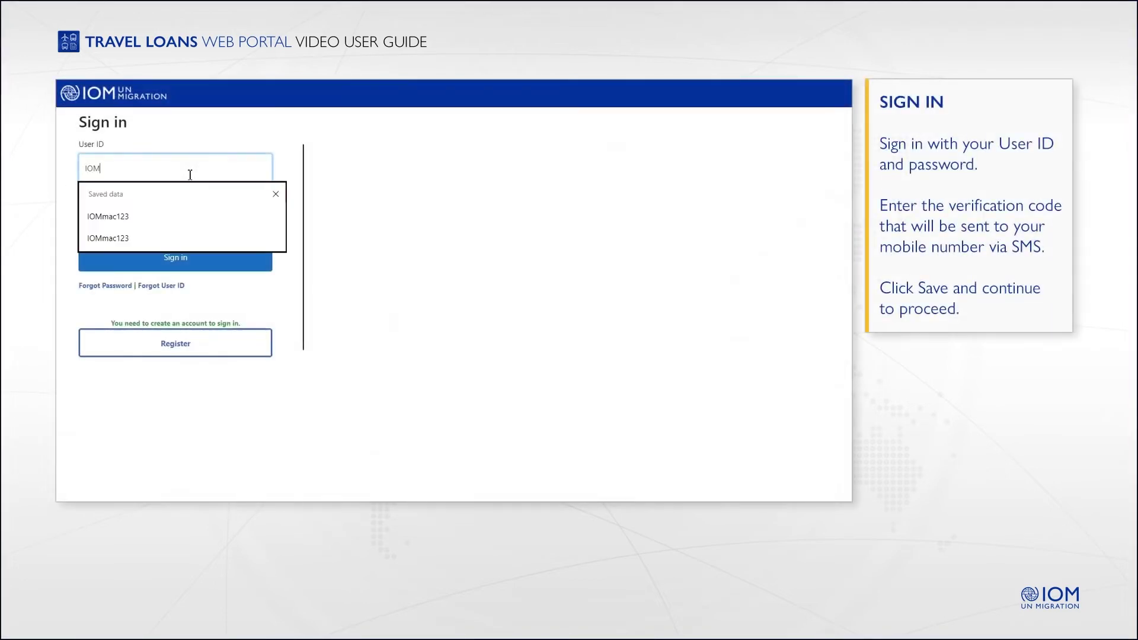
text(user456)
key(Tab)
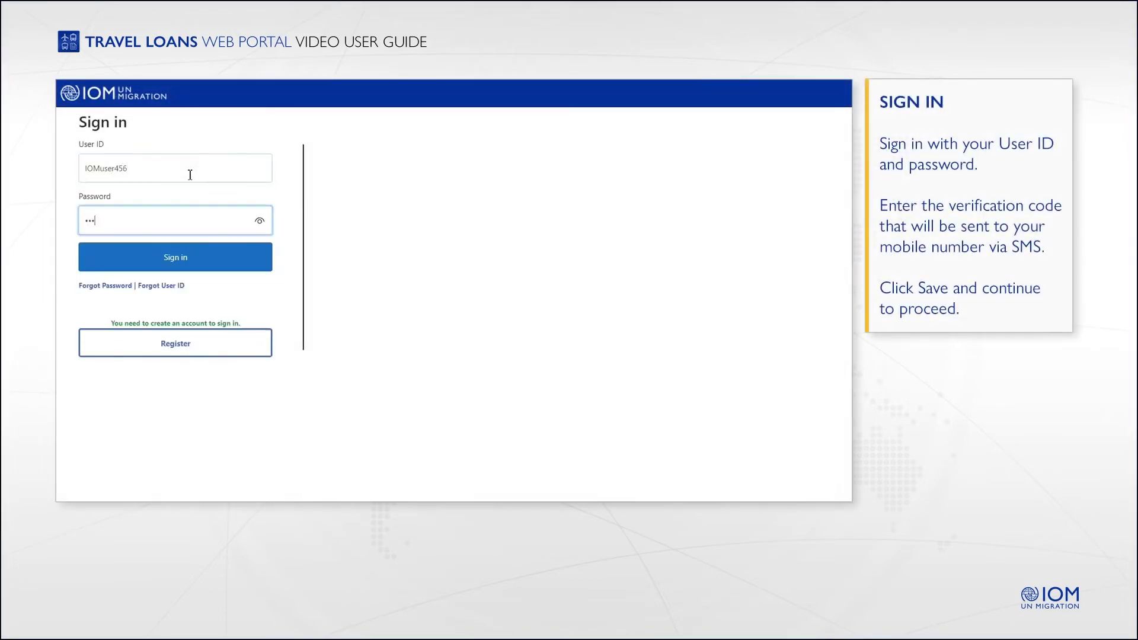
click(192, 257)
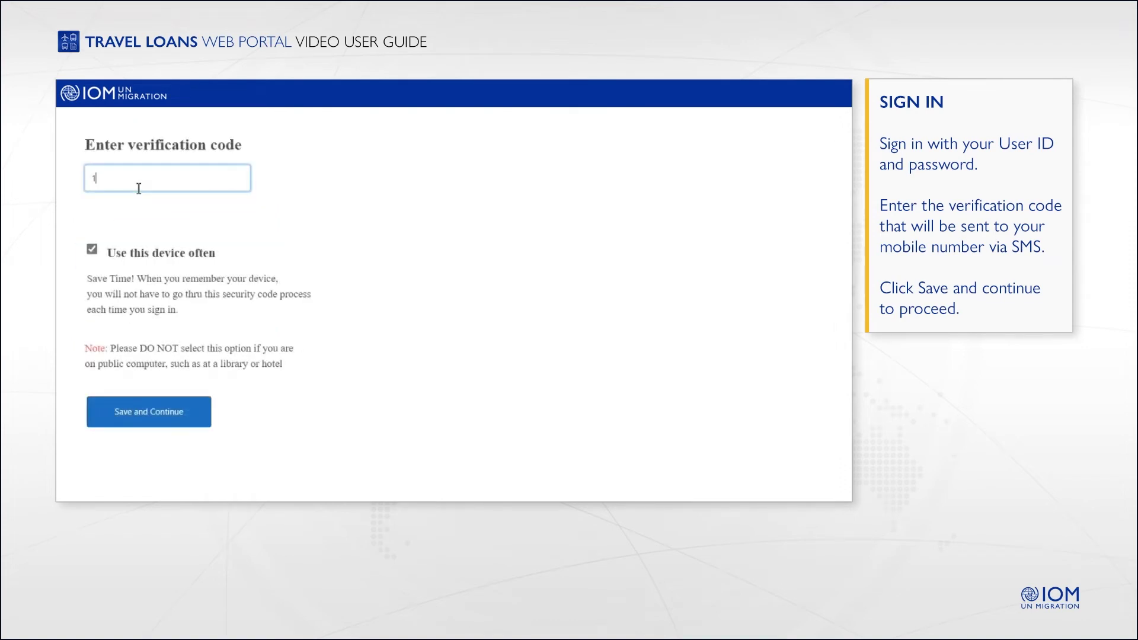
click(172, 422)
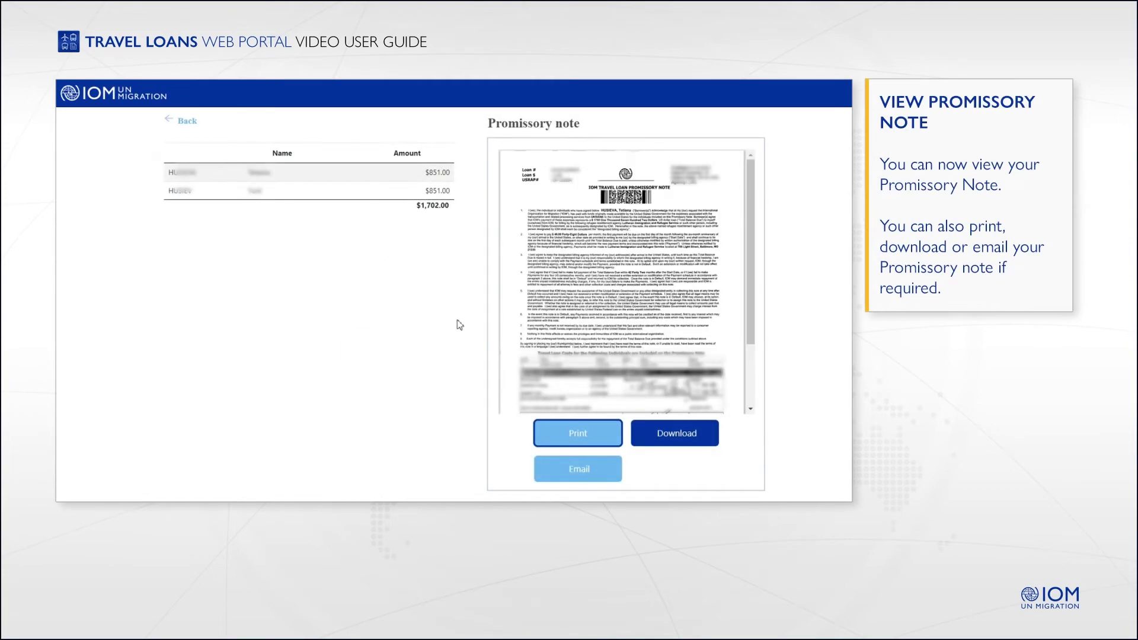
scroll(663, 284, down, 2)
scroll(663, 284, up, 1)
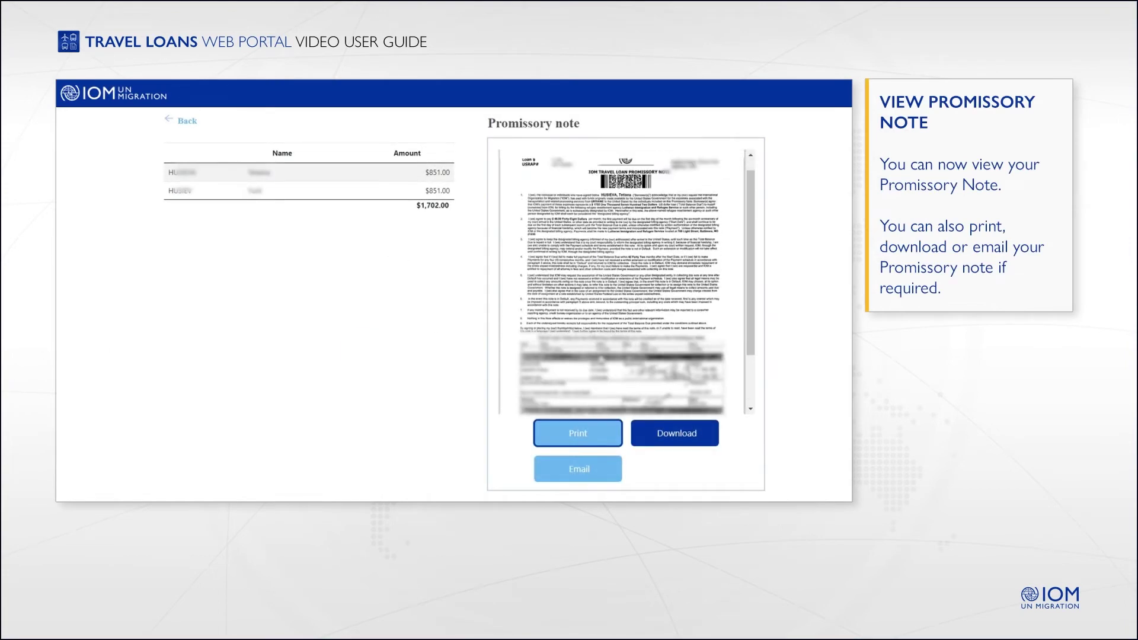
scroll(663, 284, up, 1)
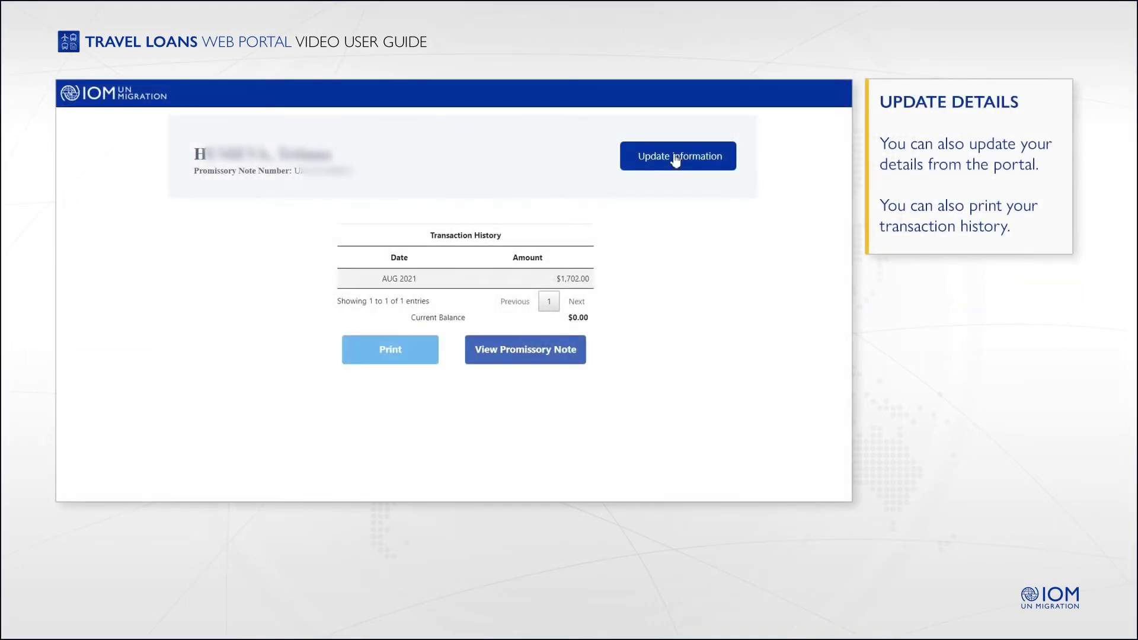
- Open the Update information form, then return to the account summary
click(676, 159)
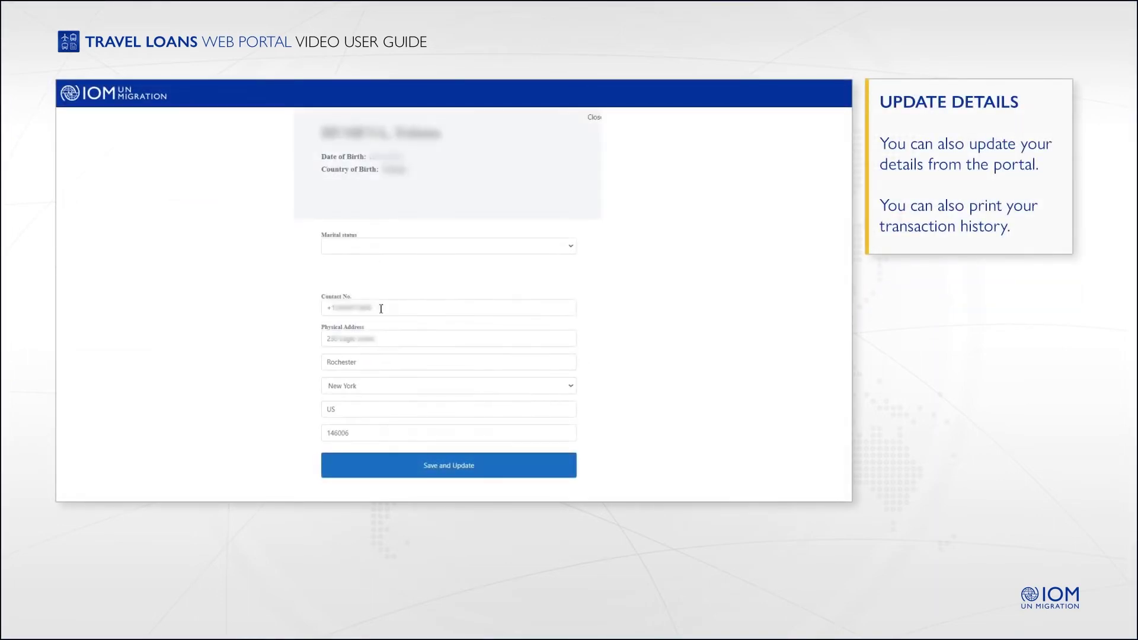
click(384, 465)
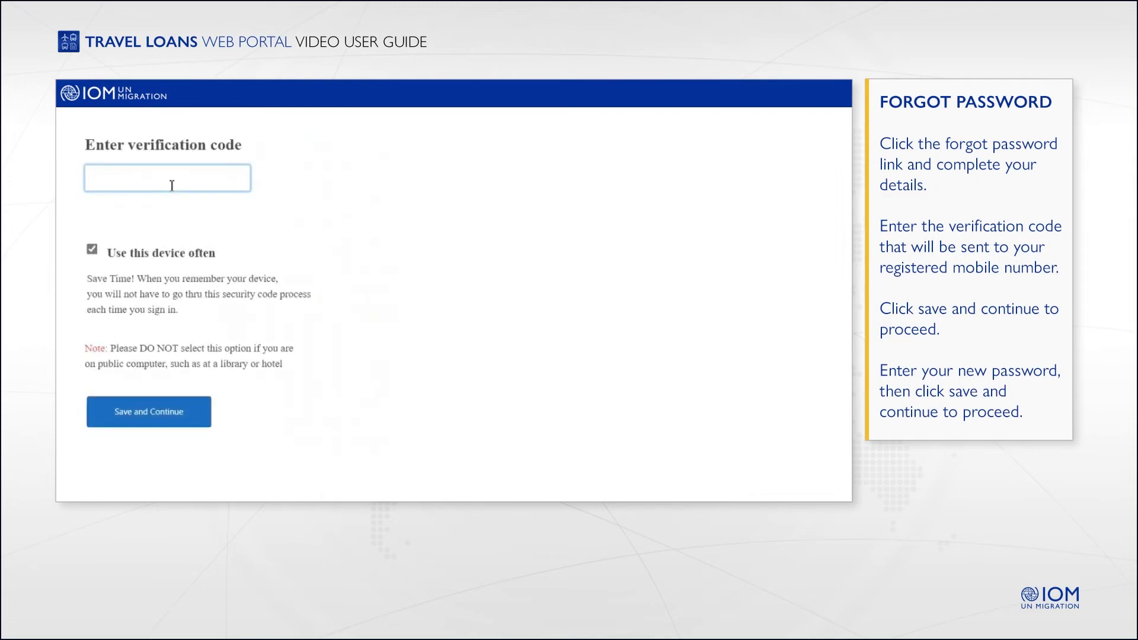
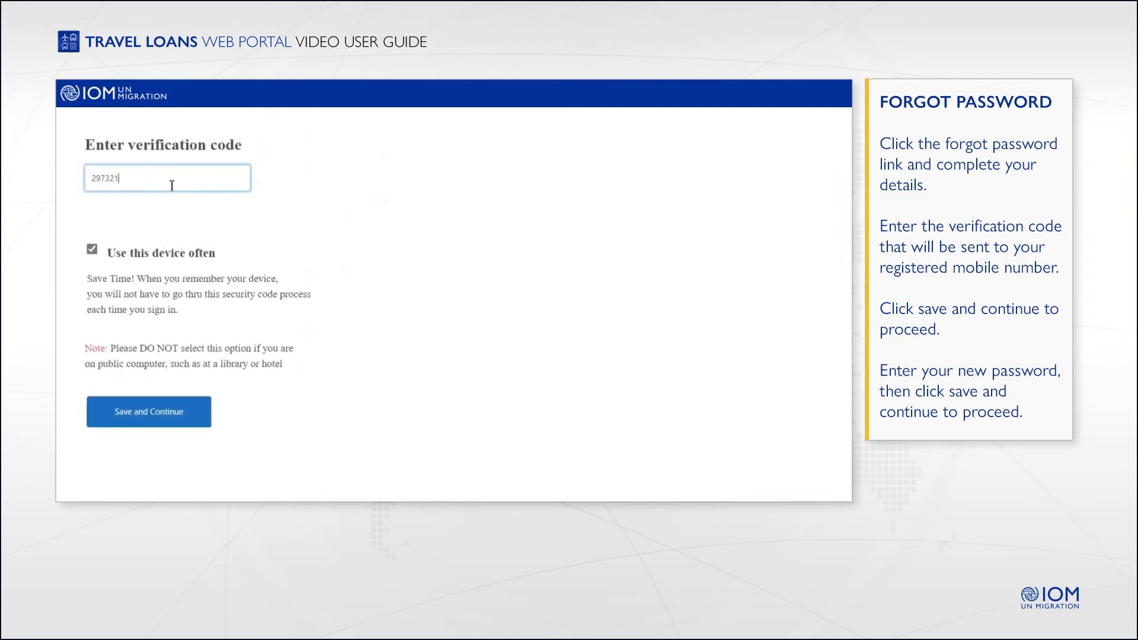